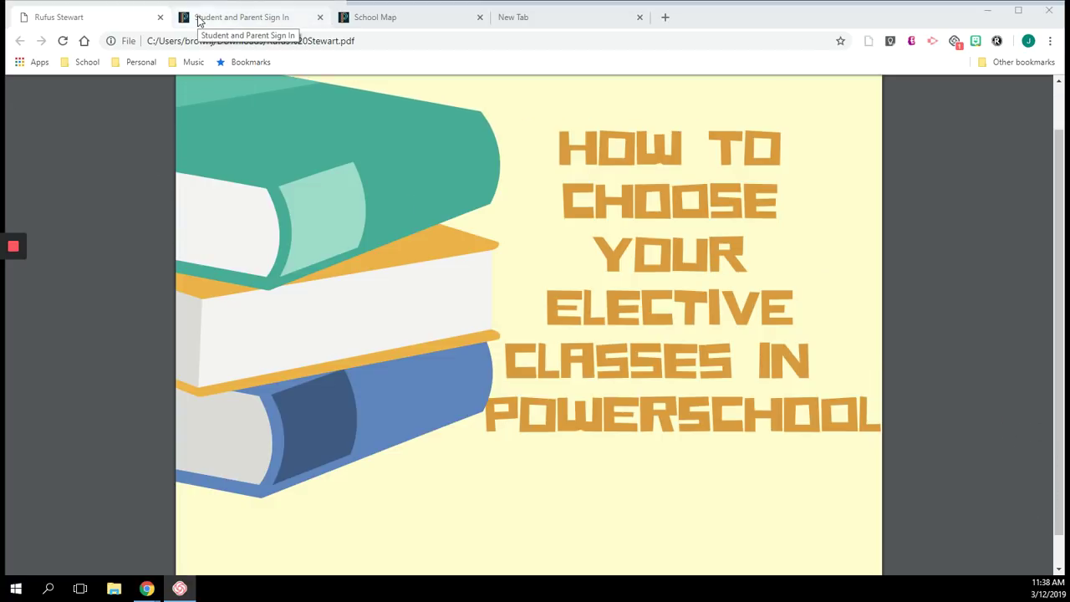
Go from the Student and Parent Sign In page to School Map, then to Class Registration
click(199, 22)
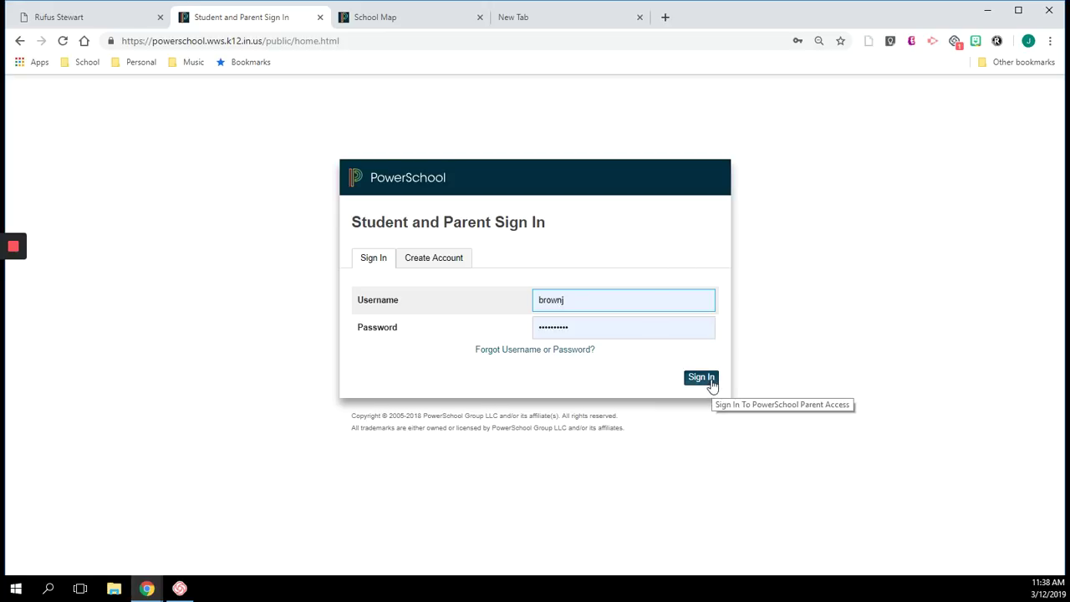
click(356, 19)
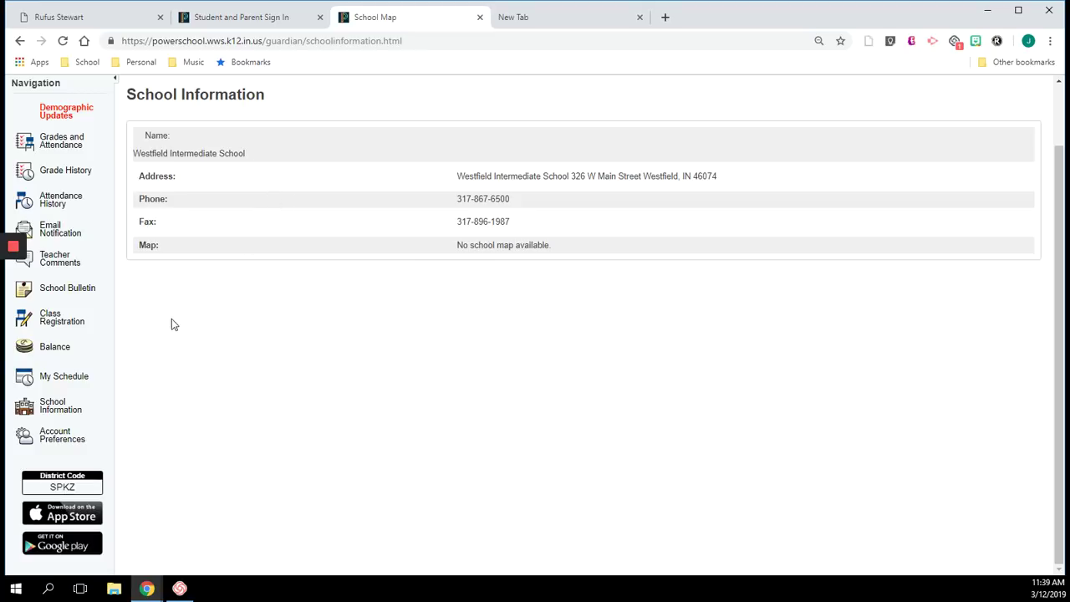
click(78, 331)
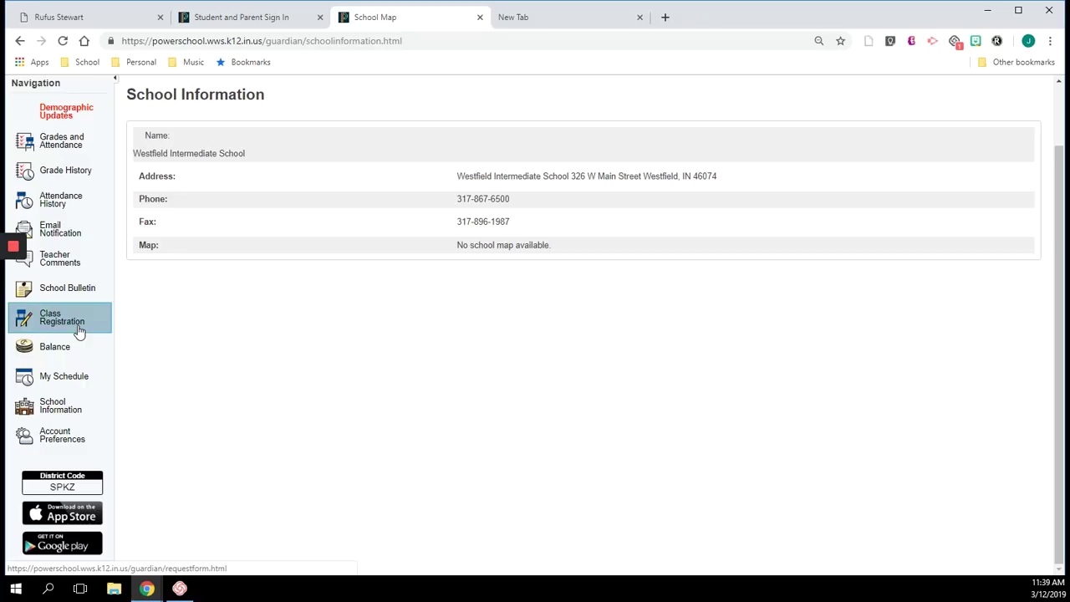
scroll(254, 329, down, 1)
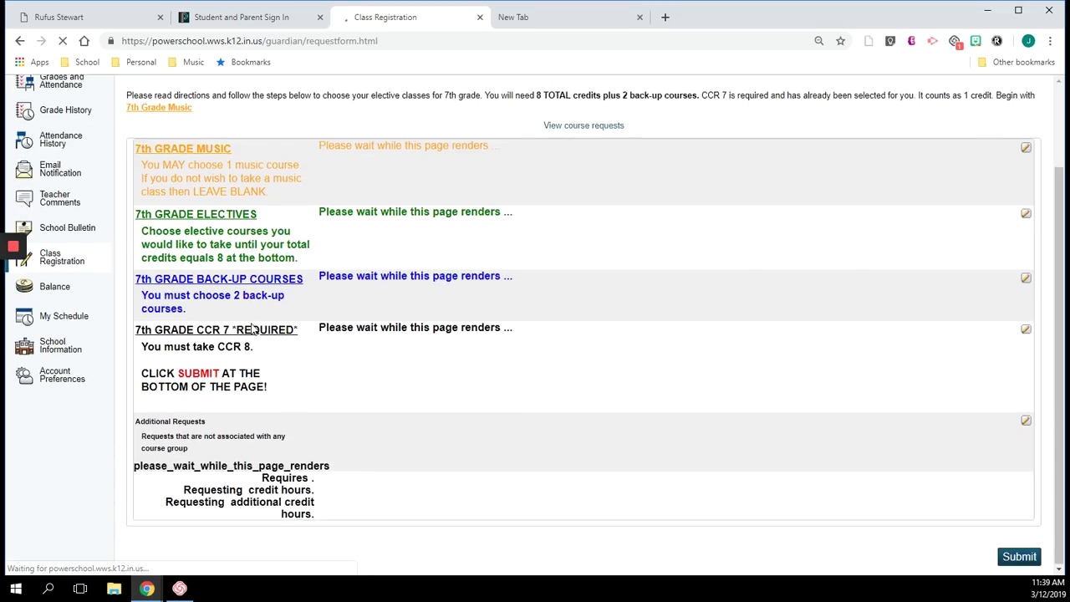
scroll(253, 329, down, 1)
scroll(253, 329, down, 1)
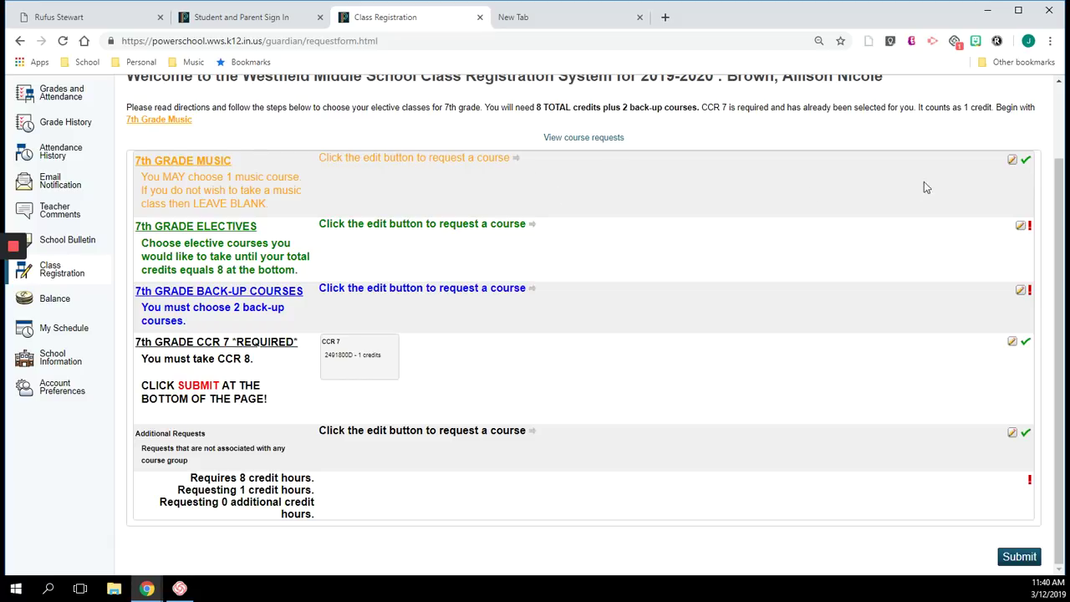
Select Band 7 (4 credits) under 7th Grade Music, raising the total to 5 credits
click(1013, 161)
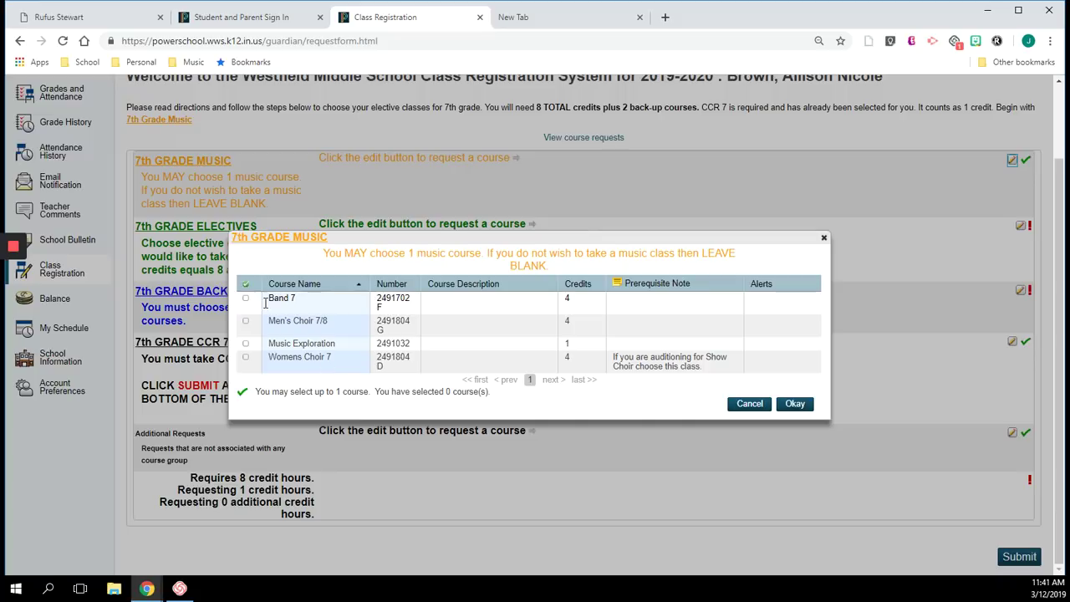
click(245, 299)
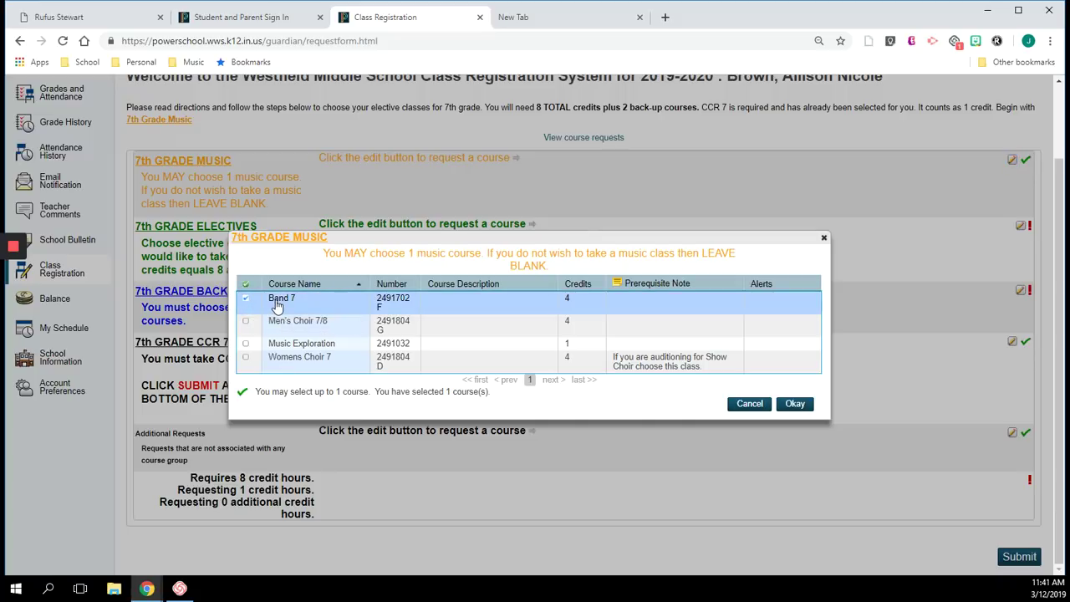
click(793, 405)
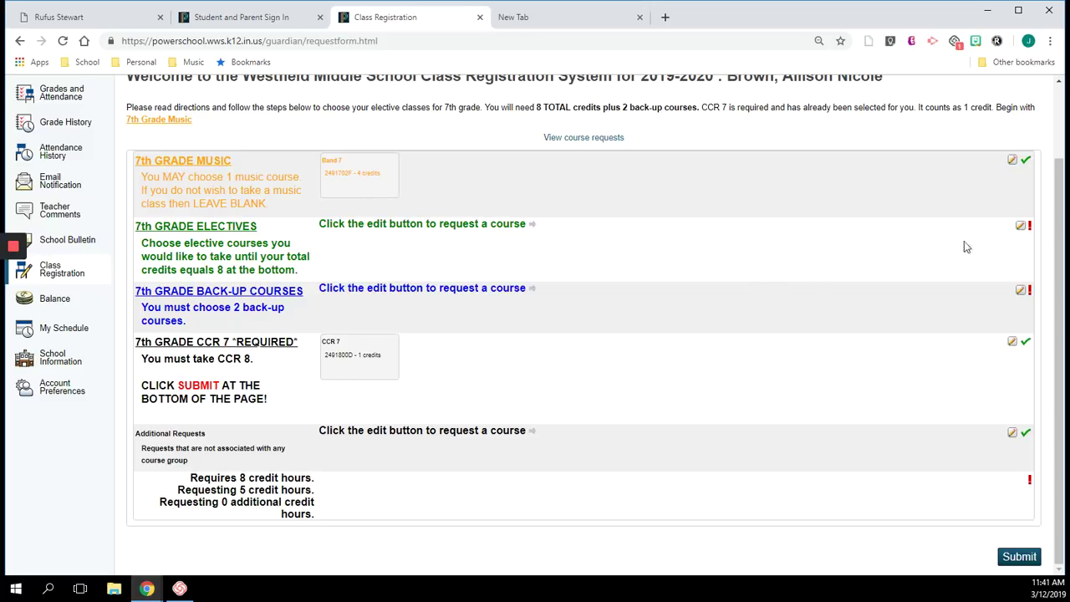
Add 2D Art 7, Design-Modeling and Tech Apps 7 as 7th grade electives
click(1021, 228)
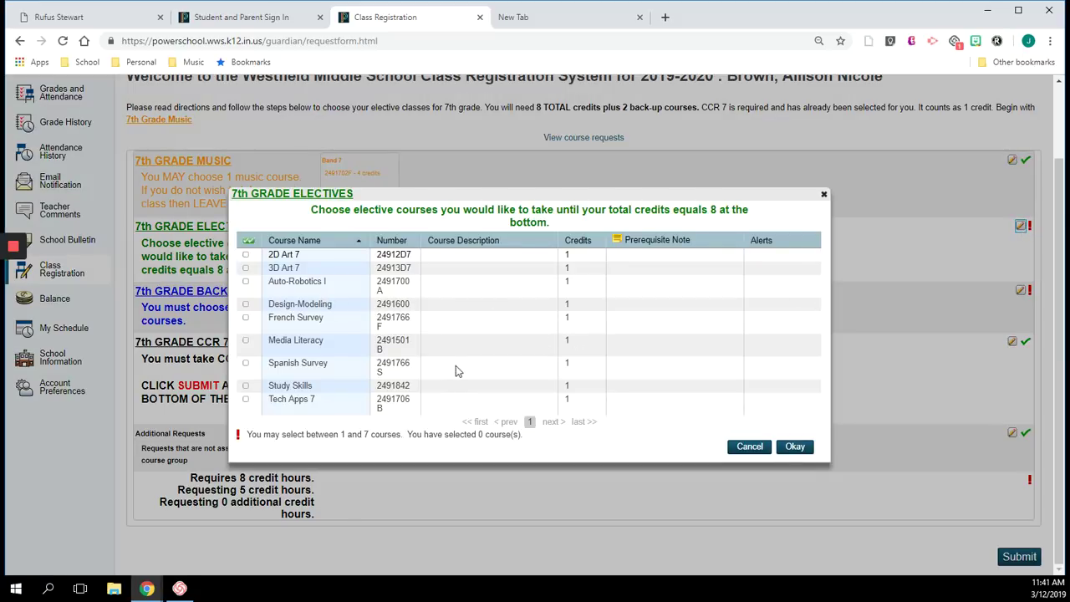
click(248, 261)
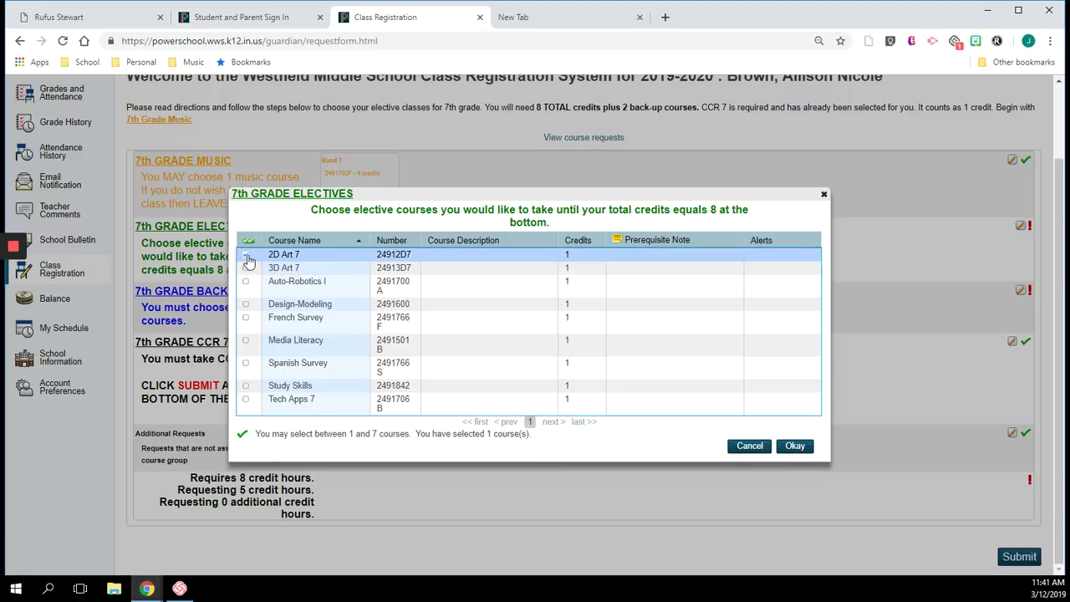
click(246, 306)
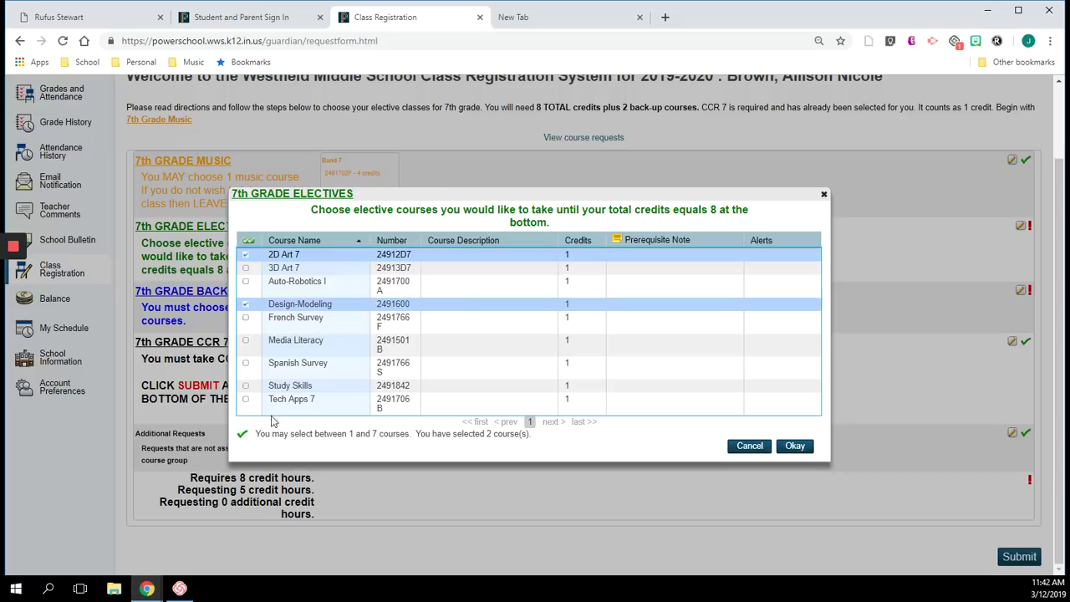
click(246, 401)
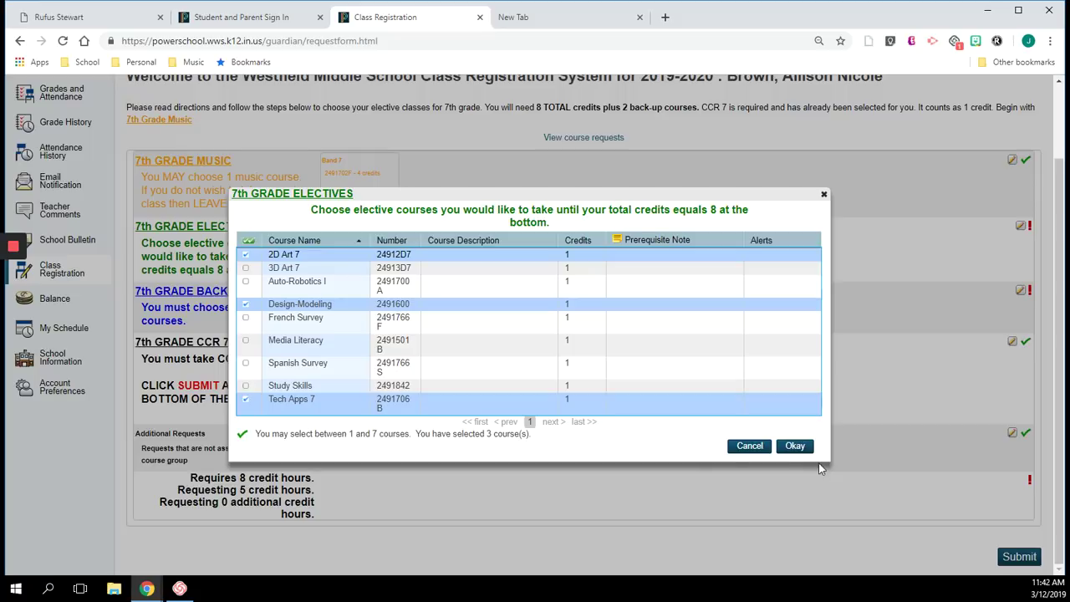
click(795, 446)
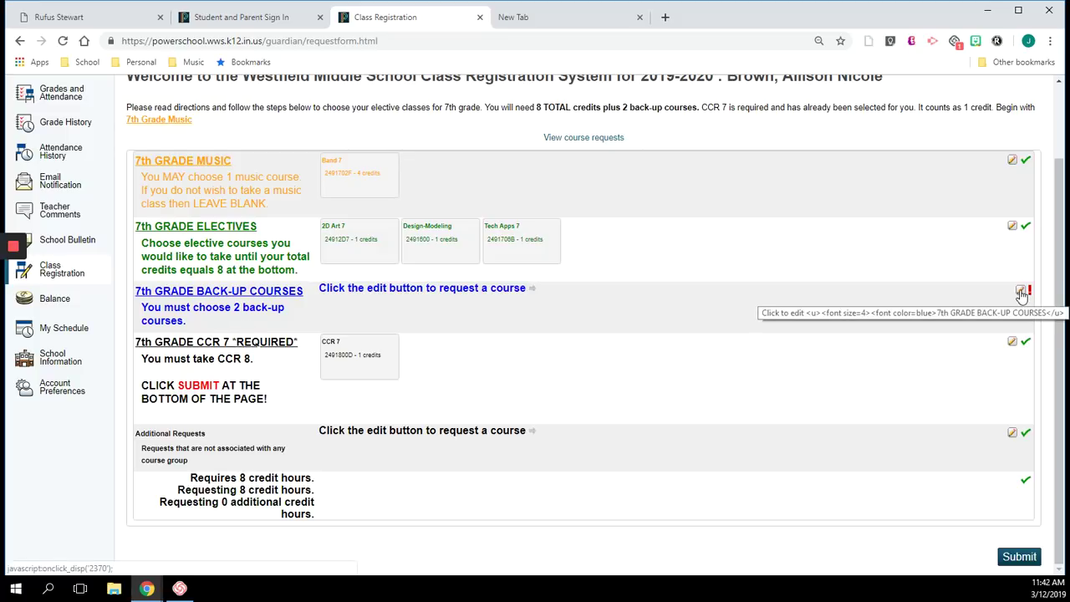
Choose 2D Art 7, Spanish Survey and Media Literacy as back-up courses
click(1021, 292)
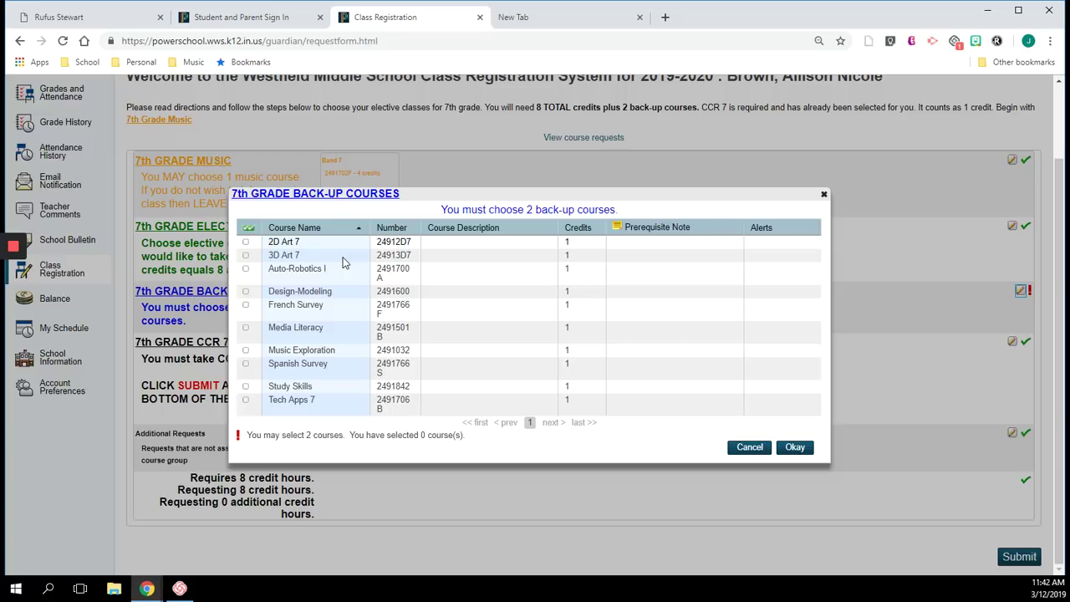
click(246, 243)
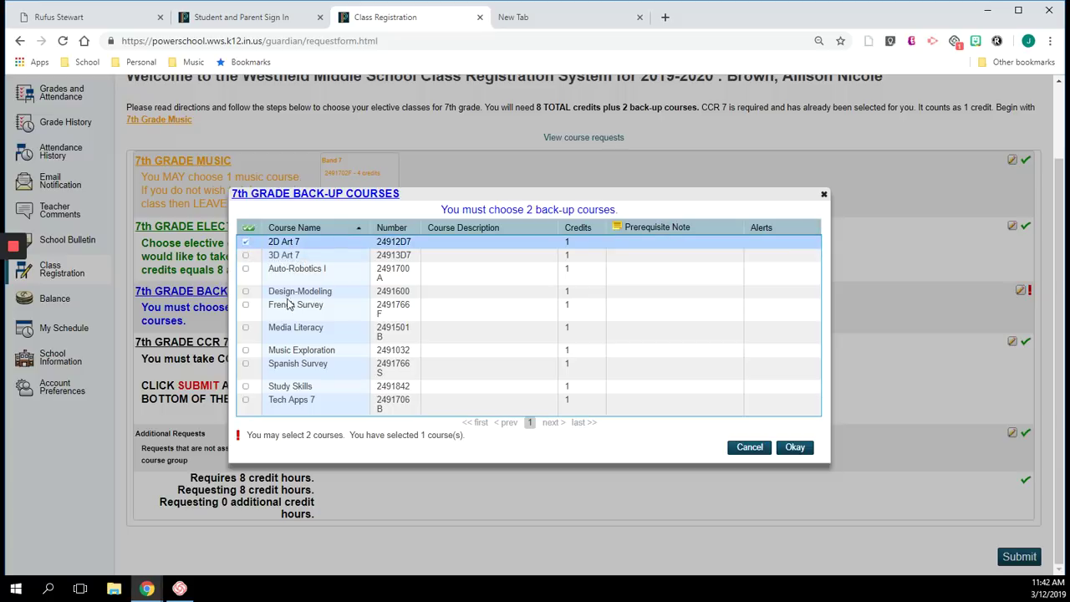
click(246, 364)
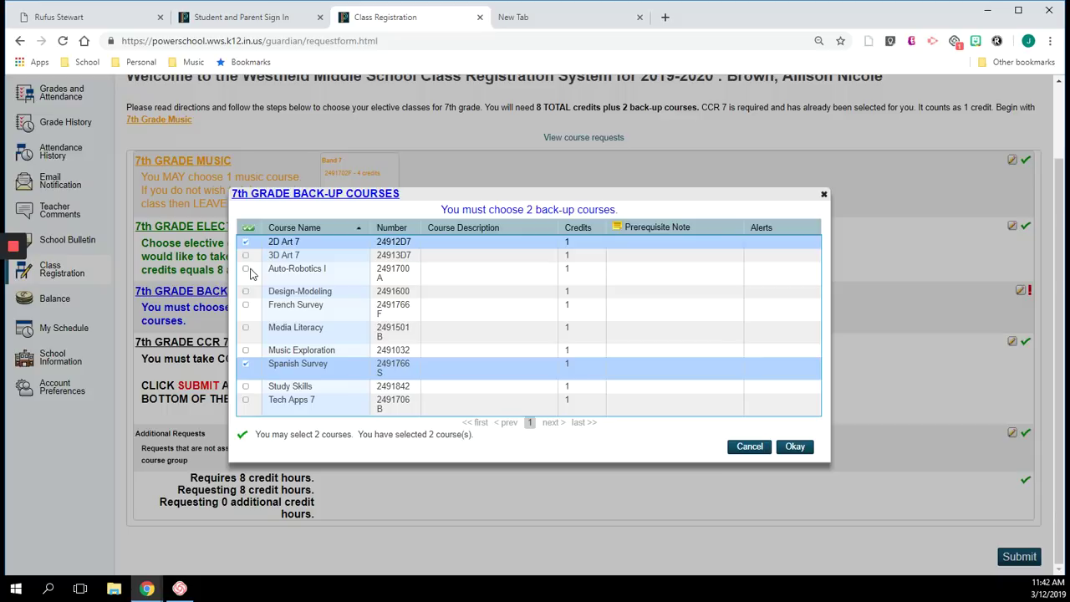
click(246, 329)
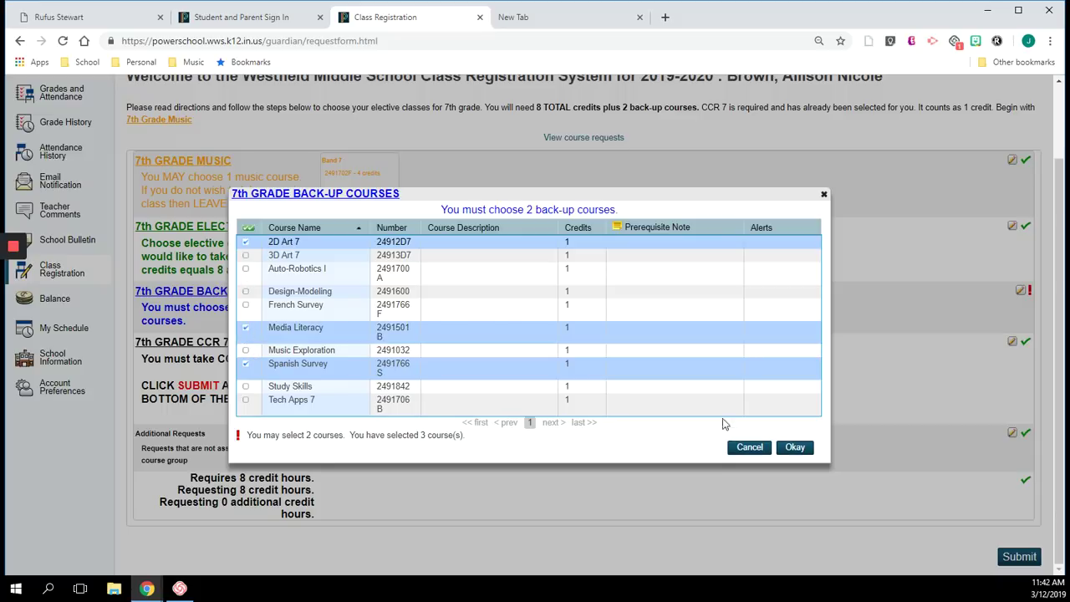
click(795, 447)
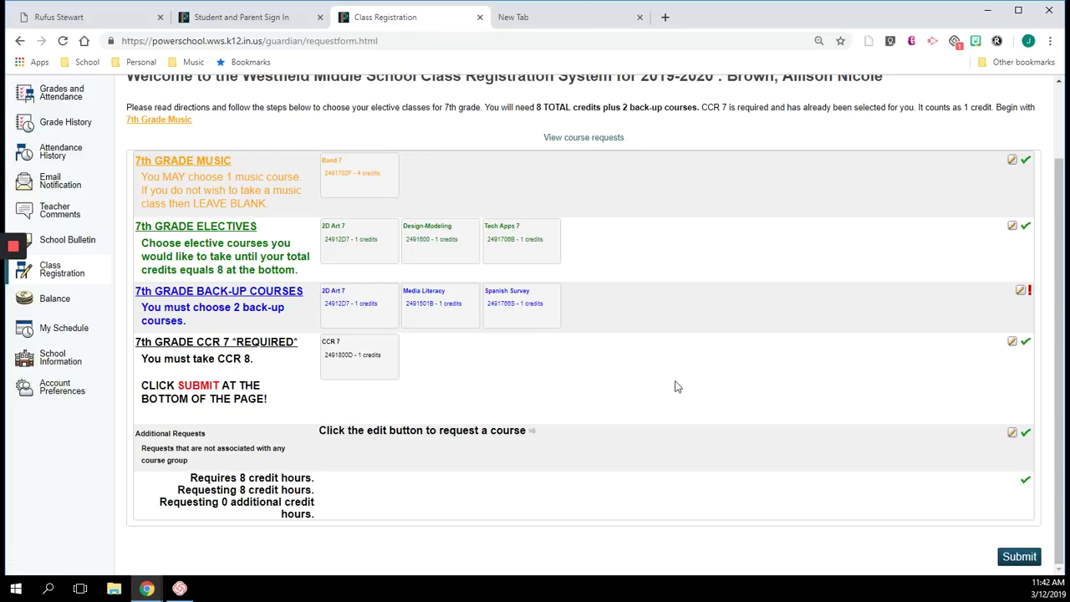
Remove Media Literacy, leaving 2D Art 7 and Spanish Survey as back-ups
click(1020, 290)
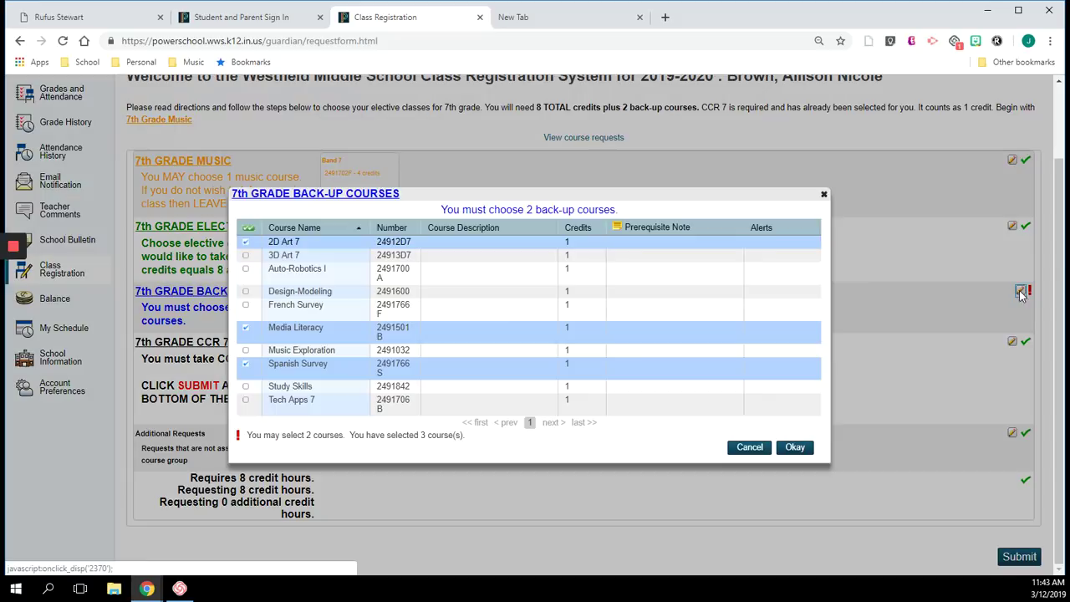
click(245, 329)
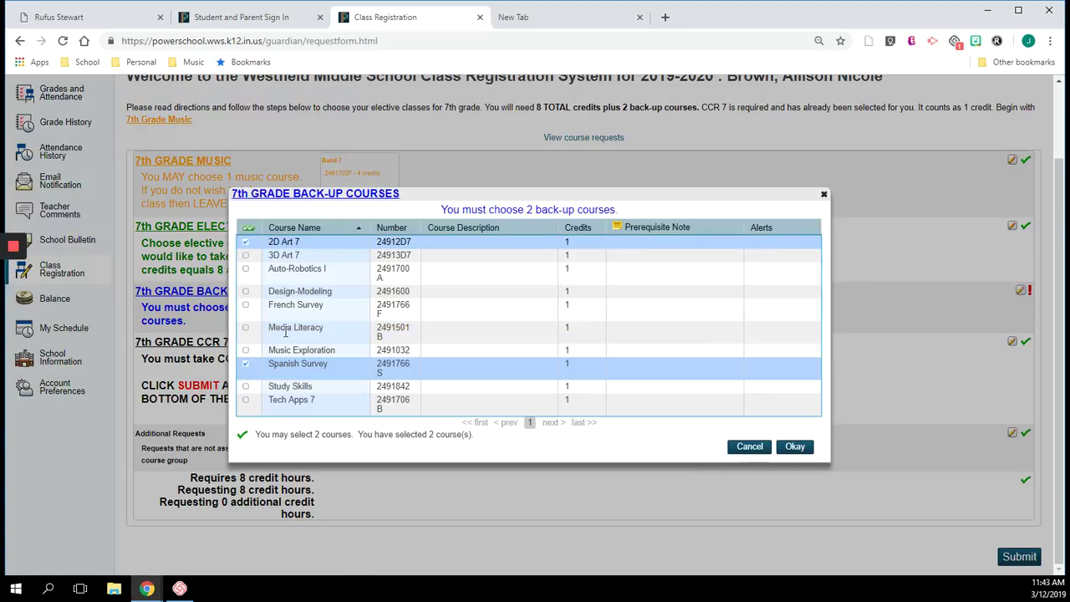
click(807, 452)
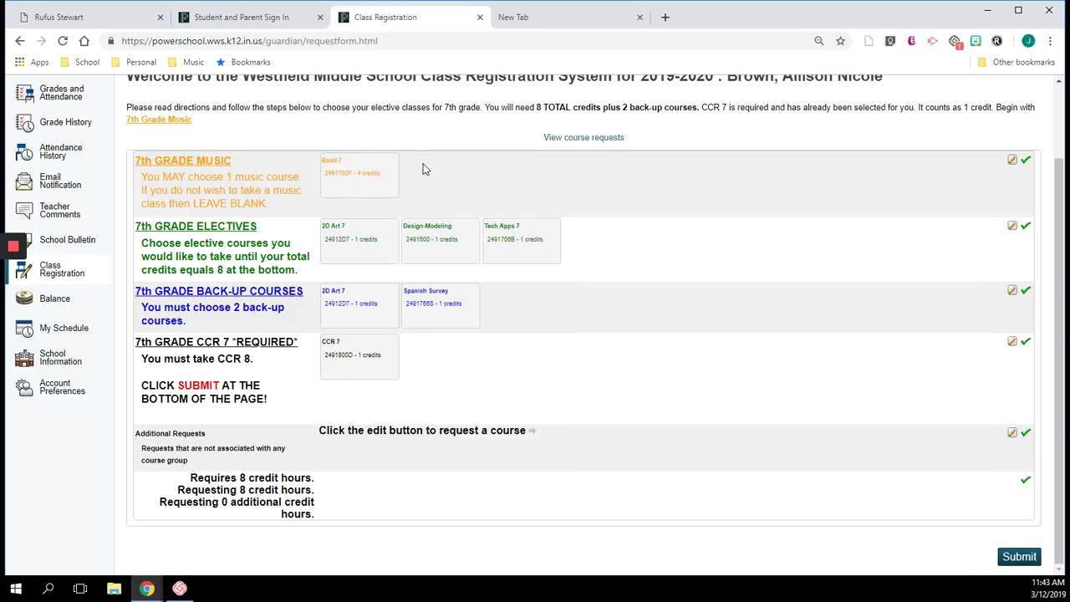
Clear Band 7 from 7th Grade Music, leaving no music course requested
click(1013, 161)
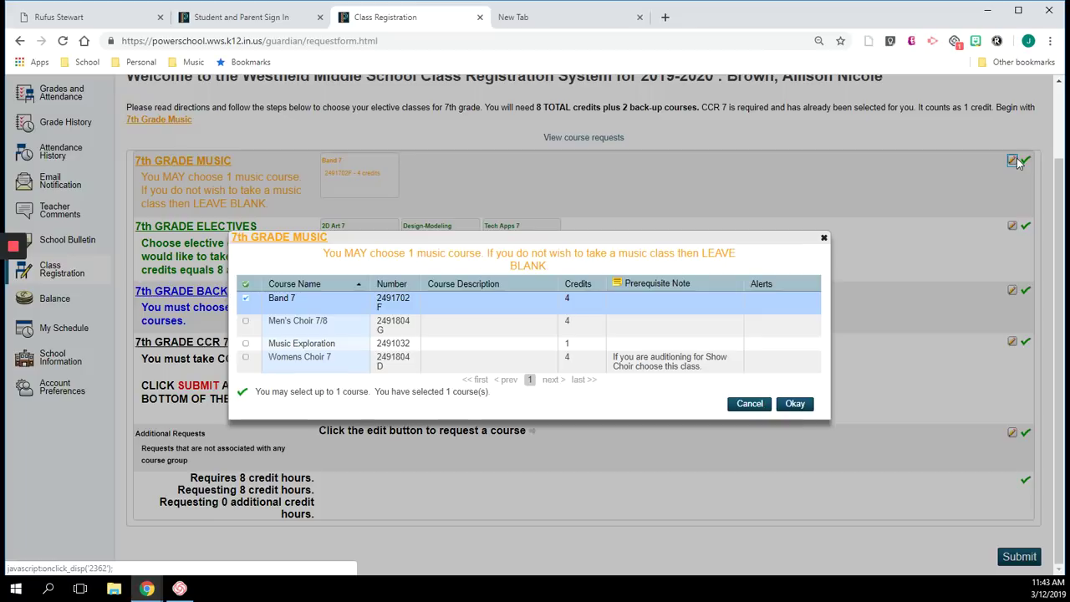
click(244, 299)
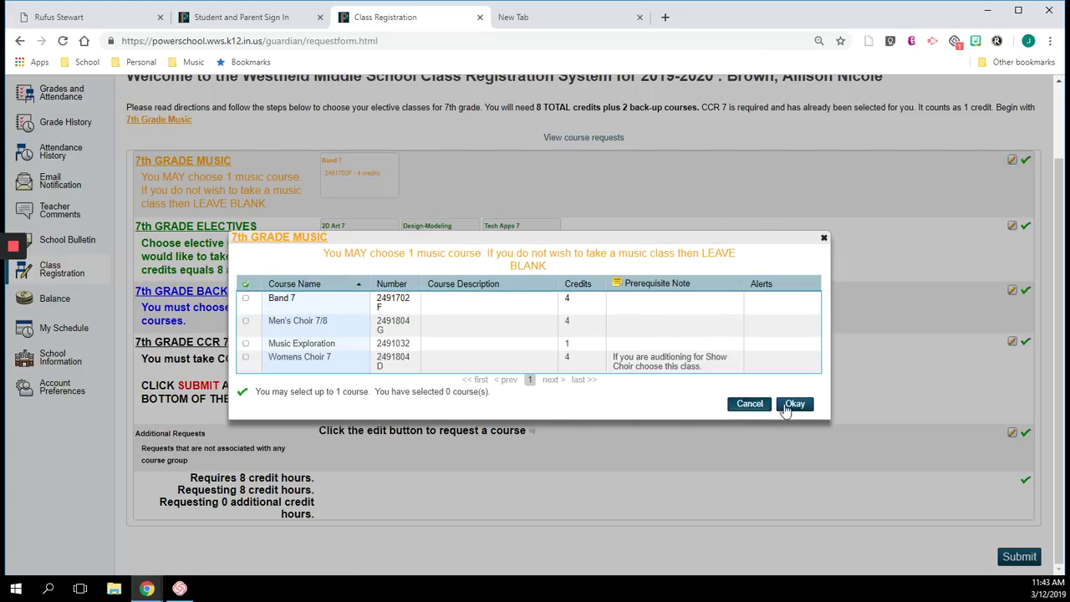
click(794, 405)
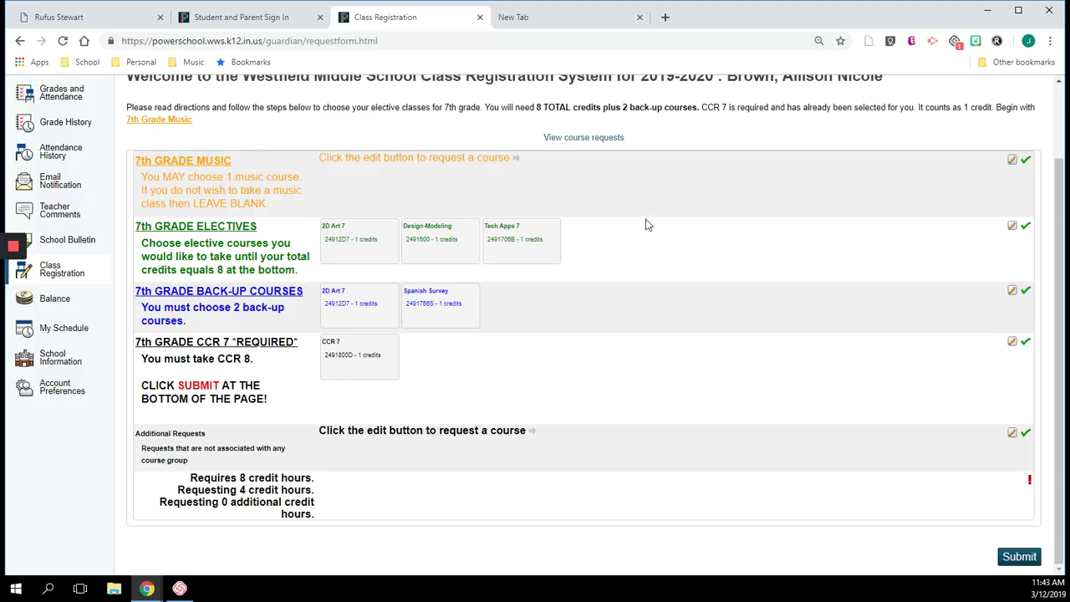
Add 3D Art 7, Auto-Robotics I, Media Literacy and French Survey as electives
click(1011, 226)
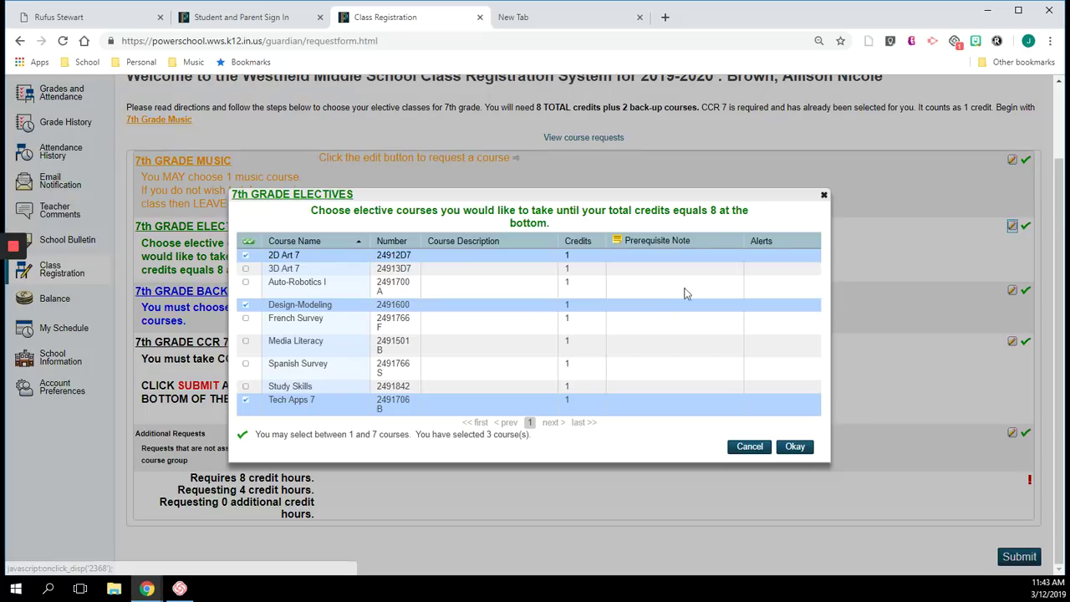
click(245, 269)
click(246, 283)
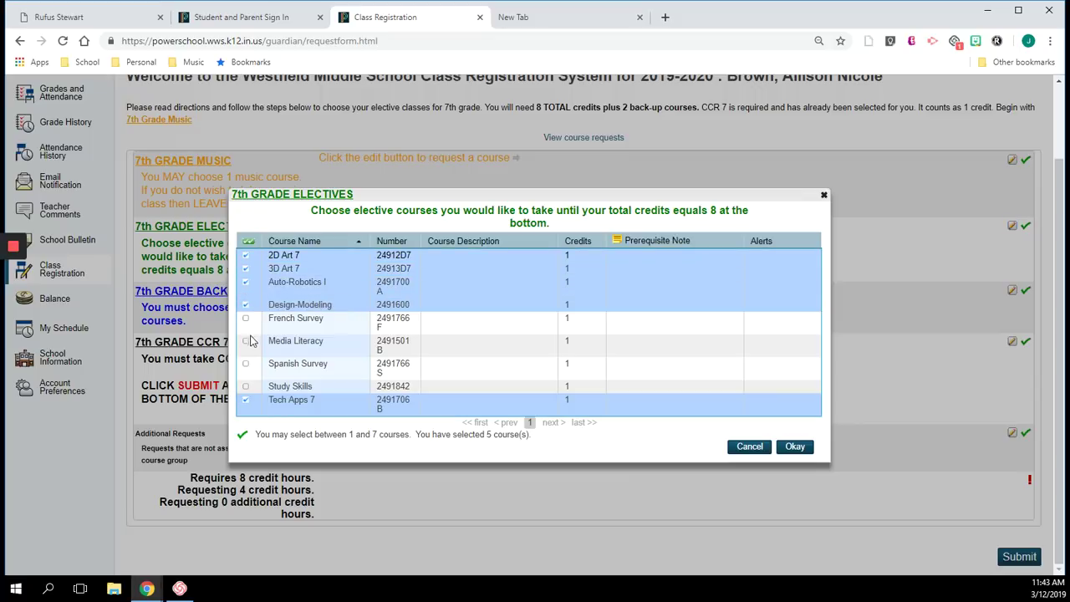
click(247, 342)
click(246, 318)
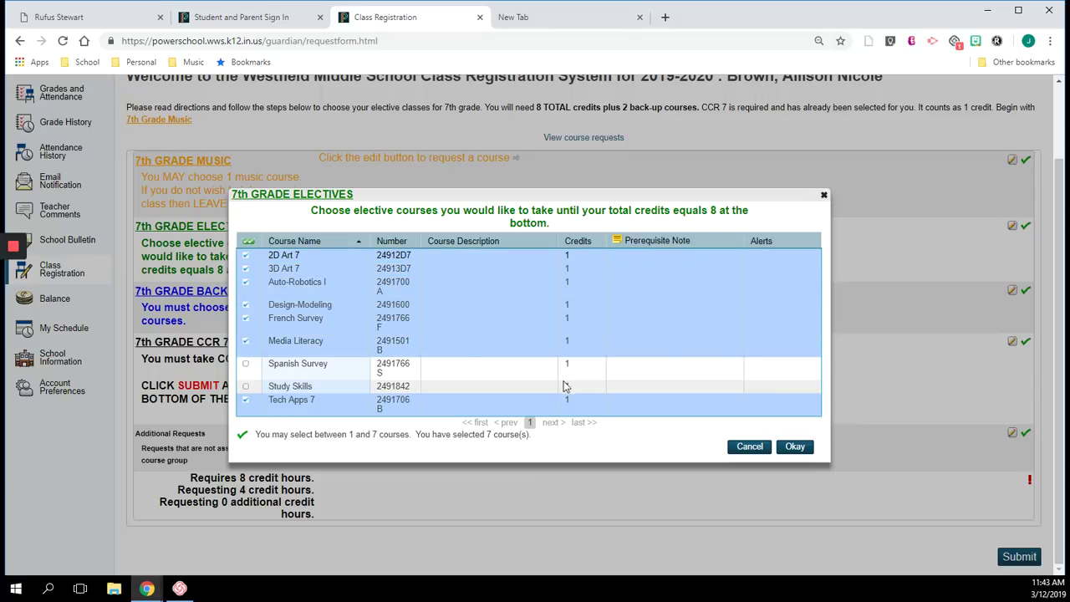
click(804, 448)
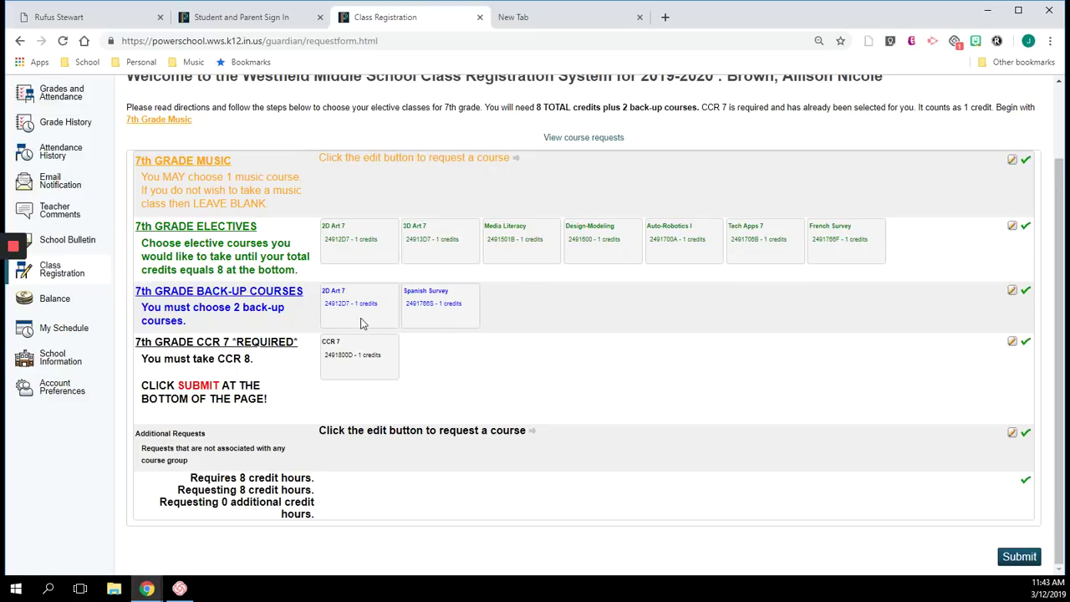
Swap the 2D Art 7 back-up for Study Skills, keeping Spanish Survey
click(1012, 291)
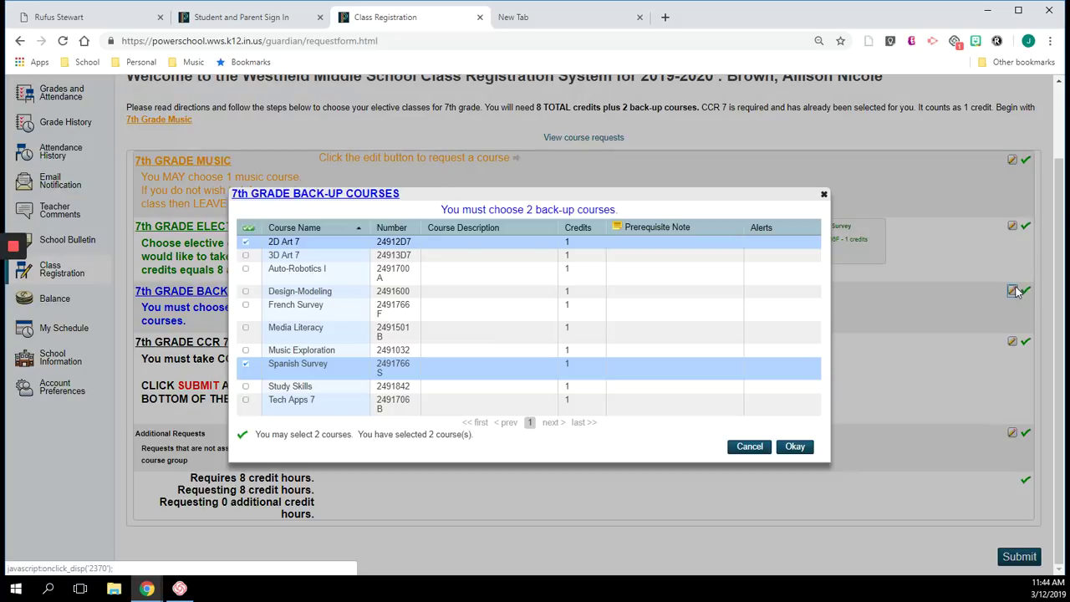
click(246, 241)
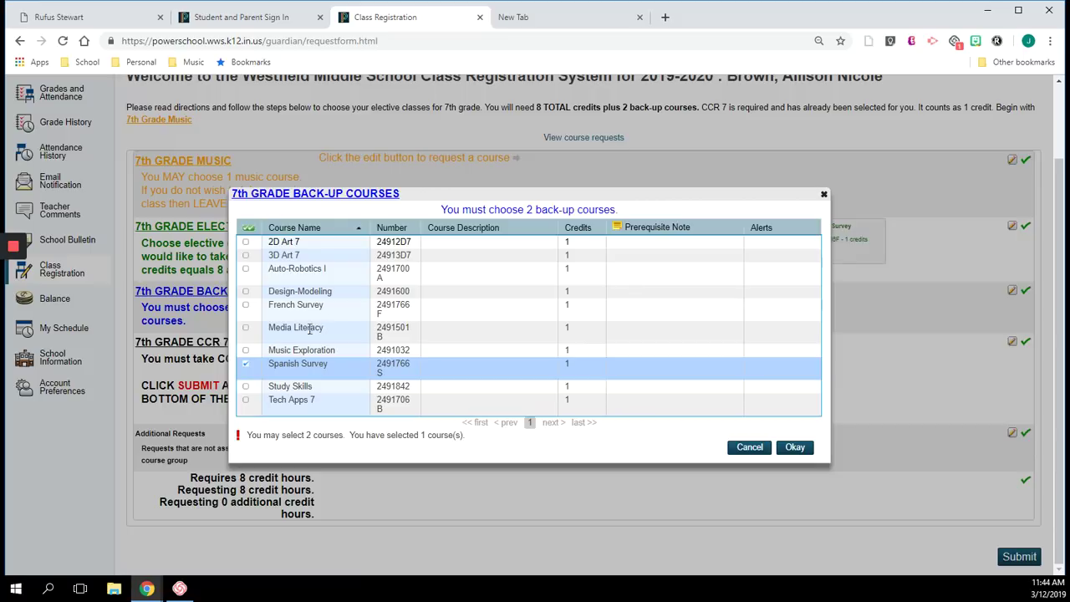
click(247, 387)
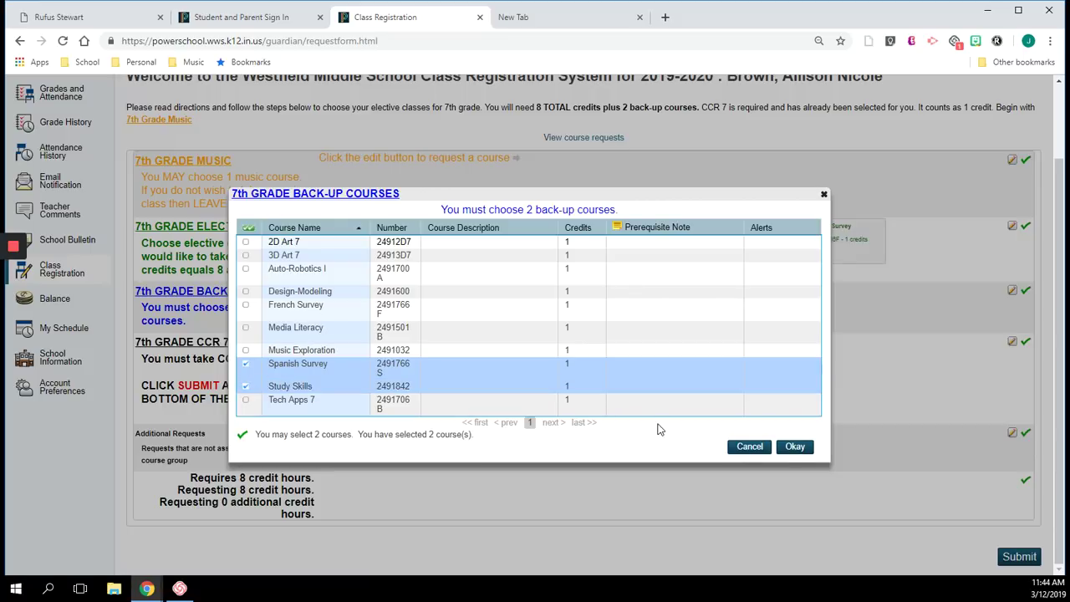
click(794, 446)
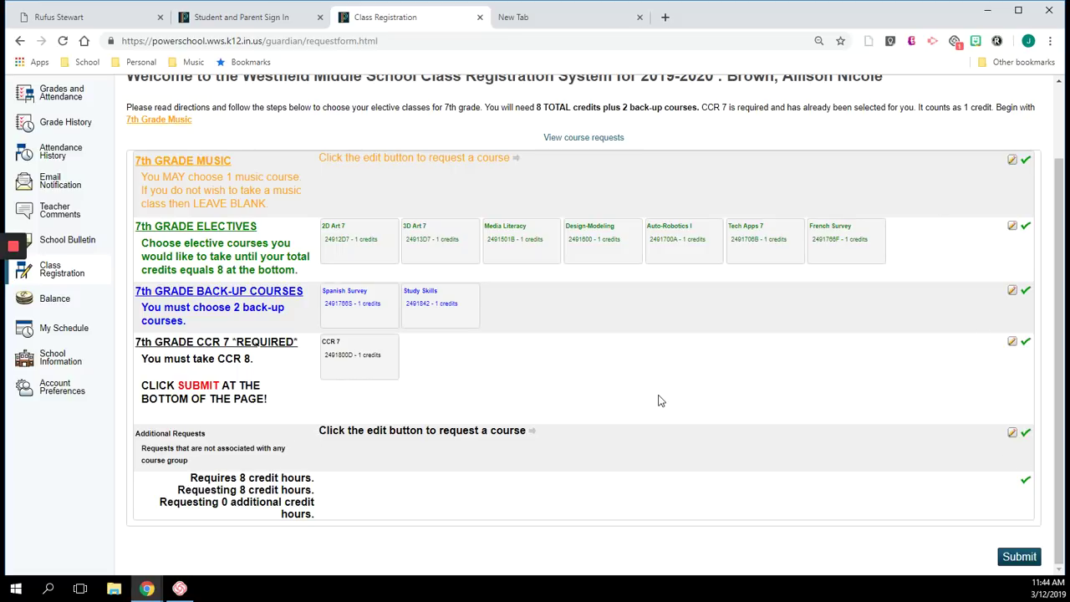
Submit the requests and review the 2019-2020 summary: 8.00 credits plus 2.00 alternate hours
click(1026, 558)
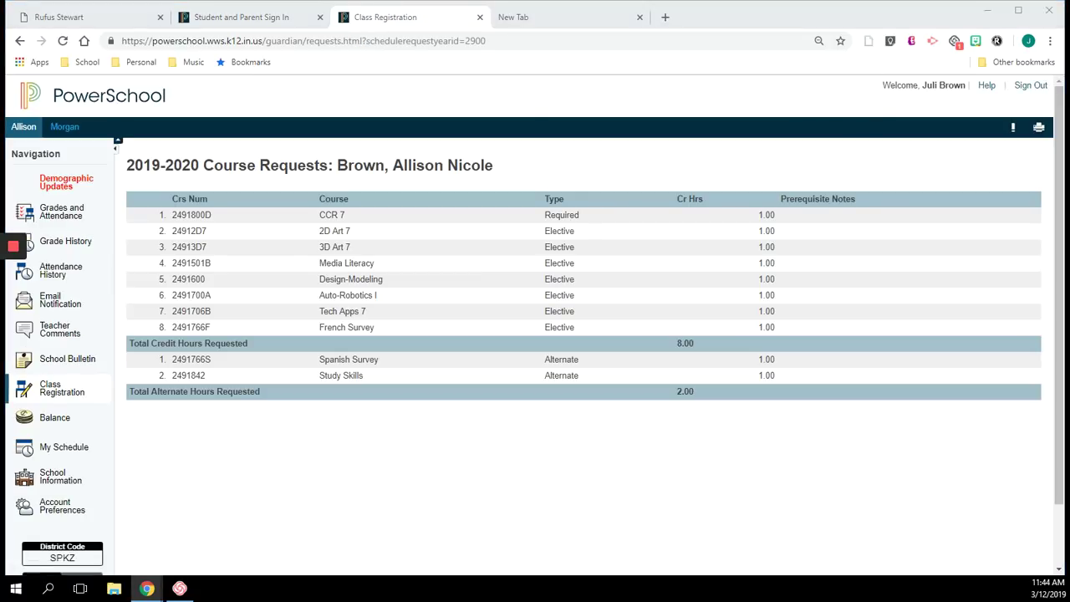
scroll(991, 502, down, 2)
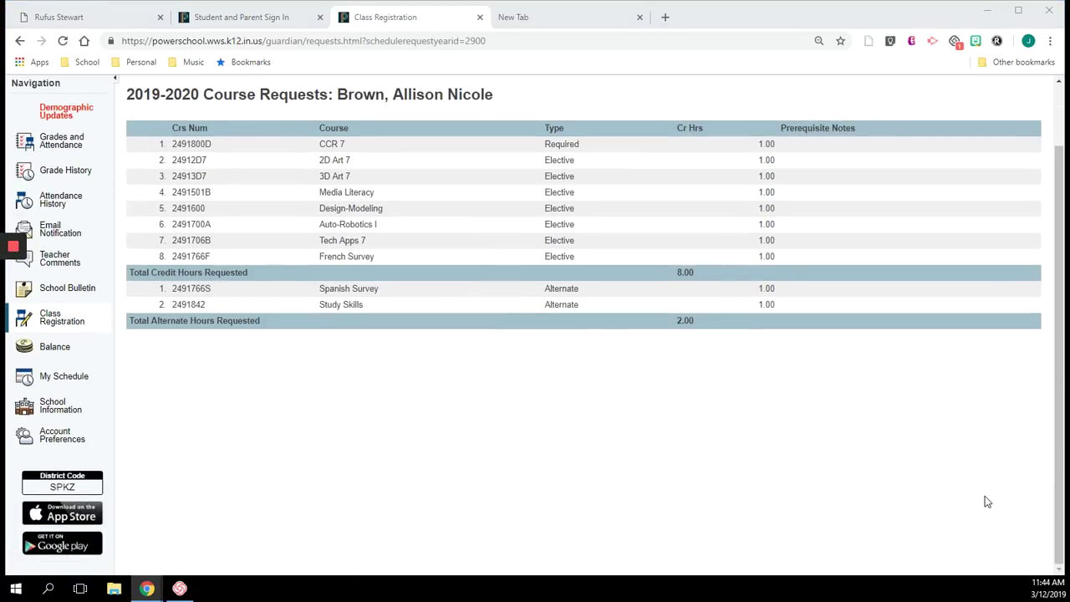
scroll(985, 497, up, 1)
scroll(985, 499, down, 1)
scroll(985, 499, up, 1)
scroll(984, 499, down, 1)
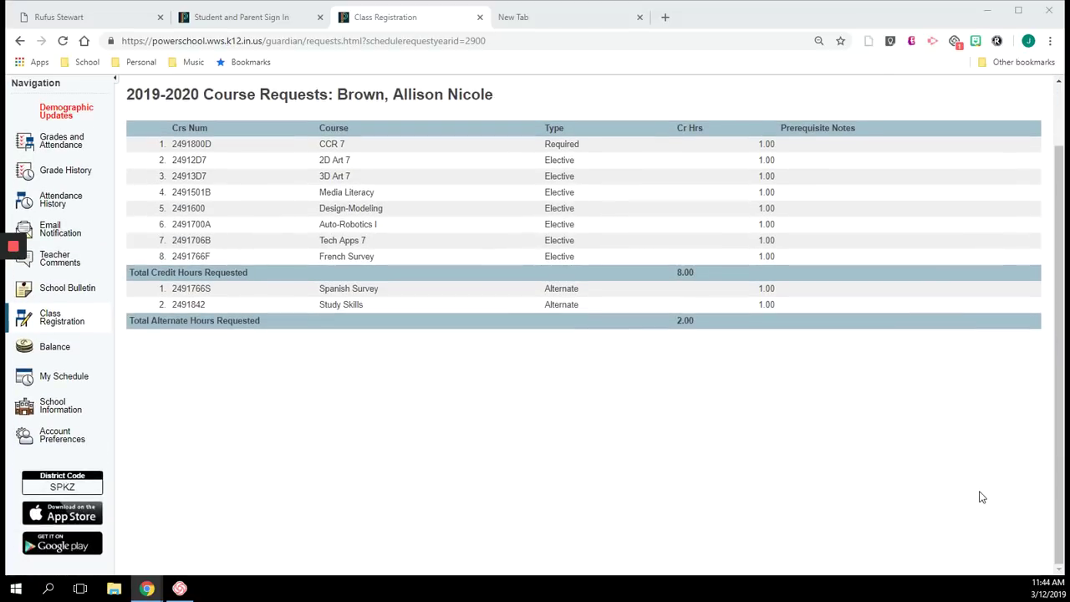